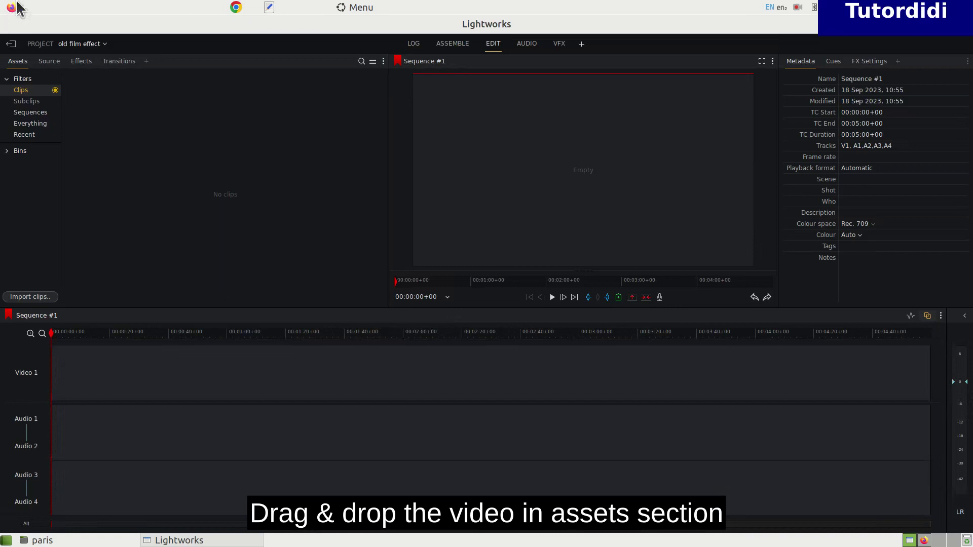
Import the video City - 32115.mp4 from the paris folder into the project's clips.
{"action": "left_click", "coordinate": [42, 540]}
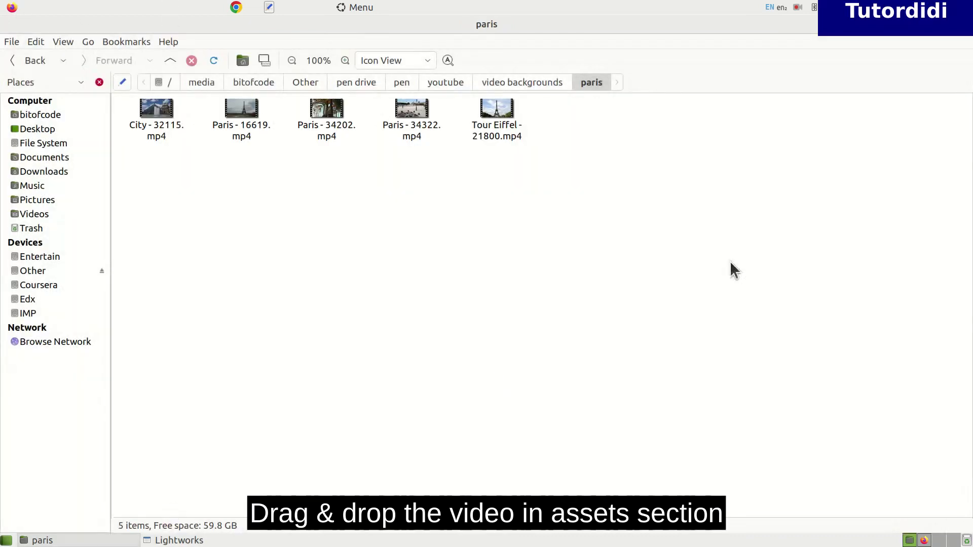
{"action": "left_click", "coordinate": [943, 34]}
{"action": "left_click_drag", "start_coordinate": [366, 112], "coordinate": [649, 144]}
{"action": "left_click", "coordinate": [534, 234]}
{"action": "left_click_drag", "start_coordinate": [534, 232], "coordinate": [166, 115]}
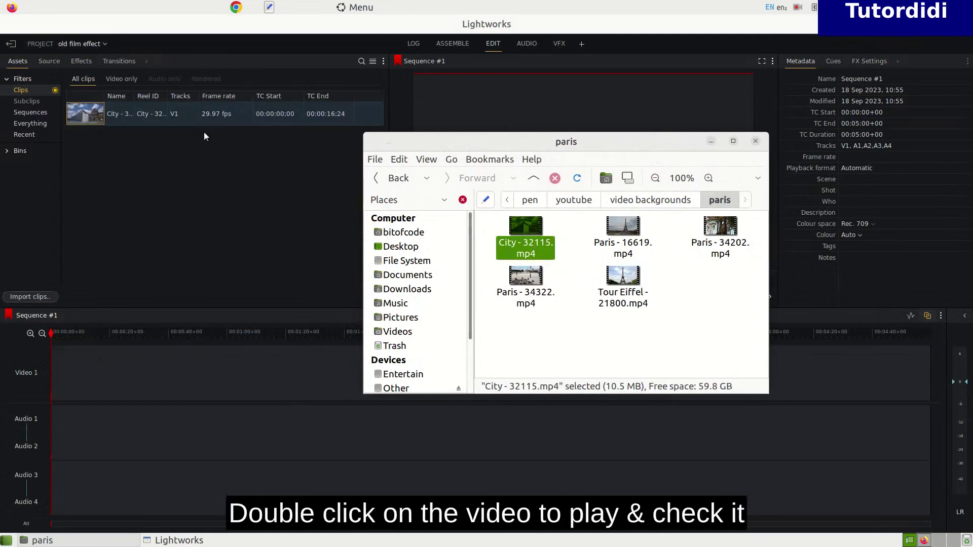
{"action": "left_click", "coordinate": [755, 142]}
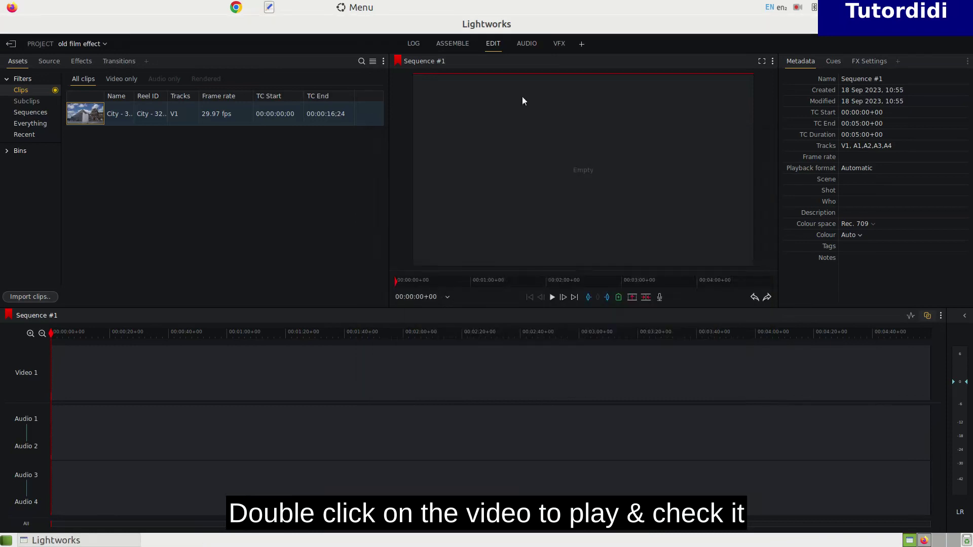
Preview the City - 32115 clip in the source viewer and return its playhead to the start.
{"action": "double_click", "coordinate": [86, 114]}
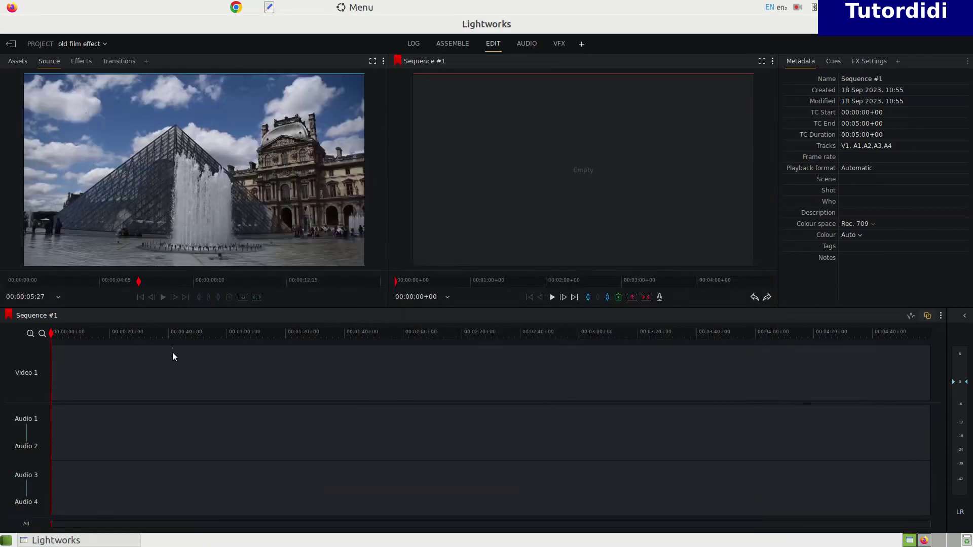
{"action": "key", "text": "space"}
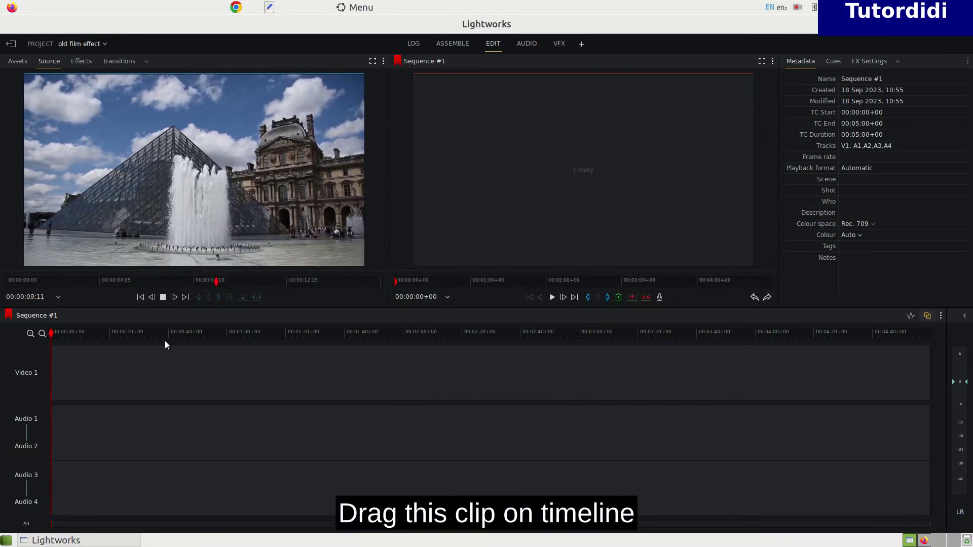
{"action": "left_click", "coordinate": [163, 297]}
{"action": "left_click_drag", "start_coordinate": [235, 282], "coordinate": [1, 259]}
Place the City - 32115 clip at the beginning of the Video 1 track.
{"action": "left_click", "coordinate": [18, 62]}
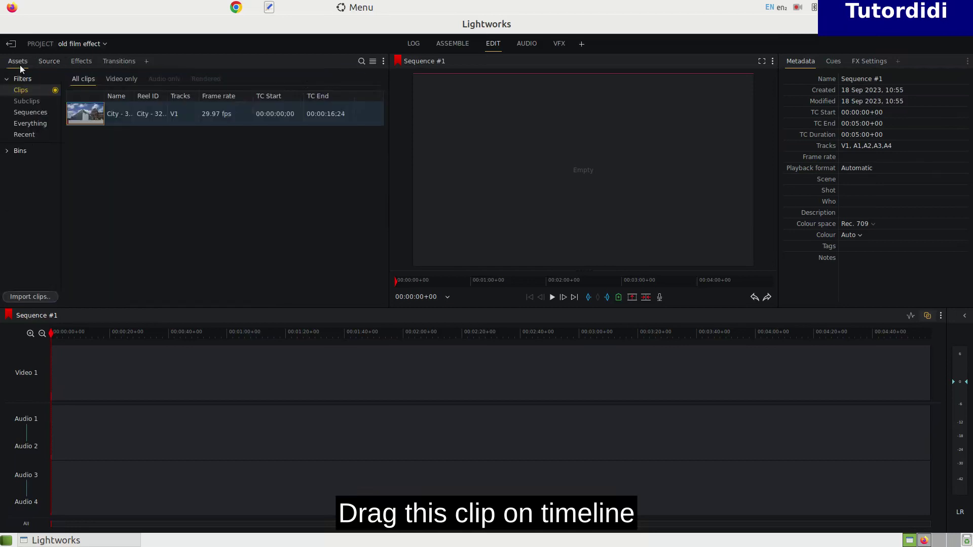
{"action": "left_click_drag", "start_coordinate": [91, 118], "coordinate": [85, 207]}
{"action": "left_click_drag", "start_coordinate": [97, 329], "coordinate": [74, 367]}
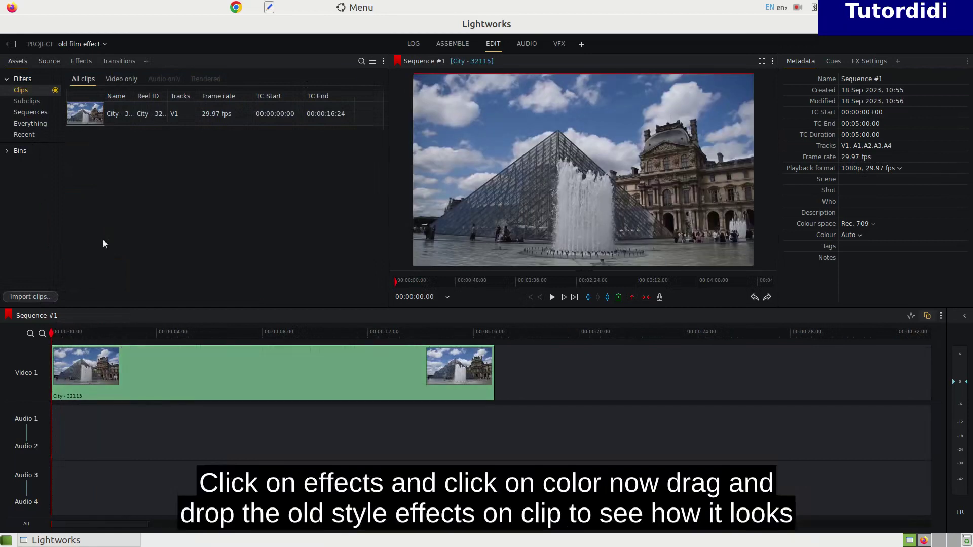
Try the Greyscale colour effect on the timeline clip with a short playback, and undo it.
{"action": "left_click", "coordinate": [85, 63]}
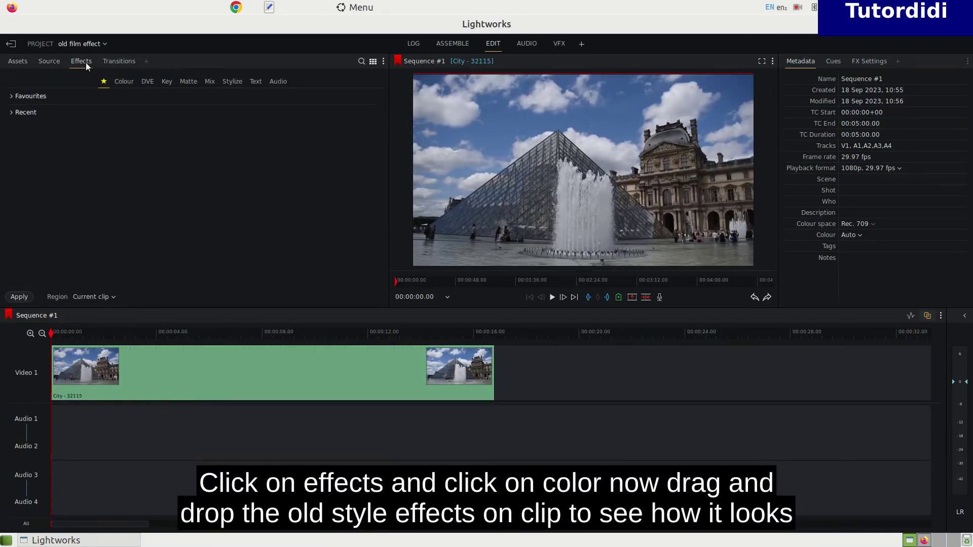
{"action": "left_click", "coordinate": [120, 82]}
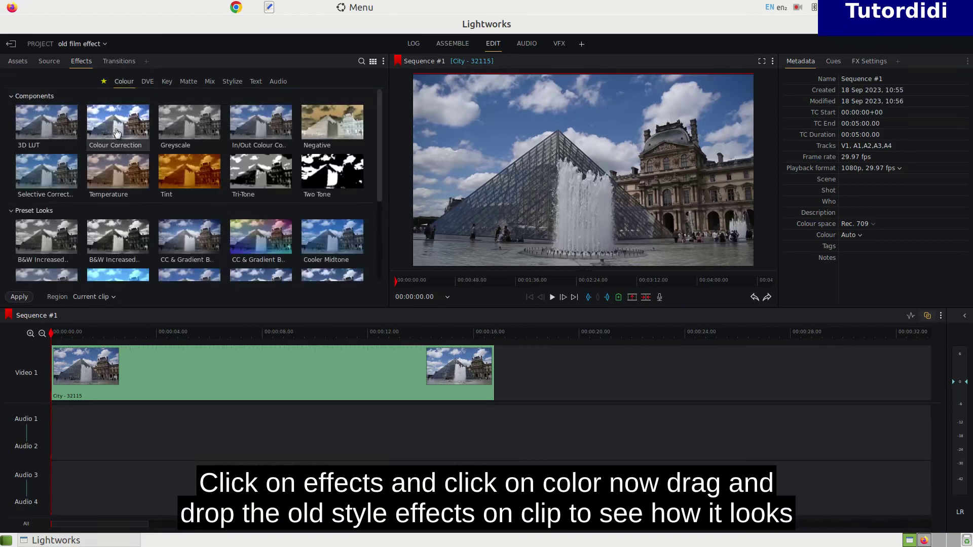
{"action": "left_click_drag", "start_coordinate": [186, 130], "coordinate": [96, 360]}
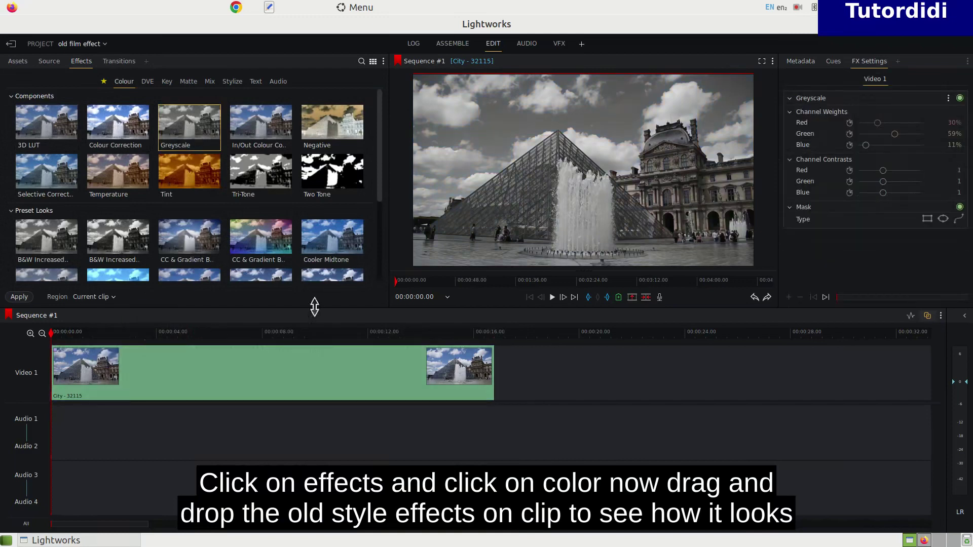
{"action": "left_click", "coordinate": [552, 297]}
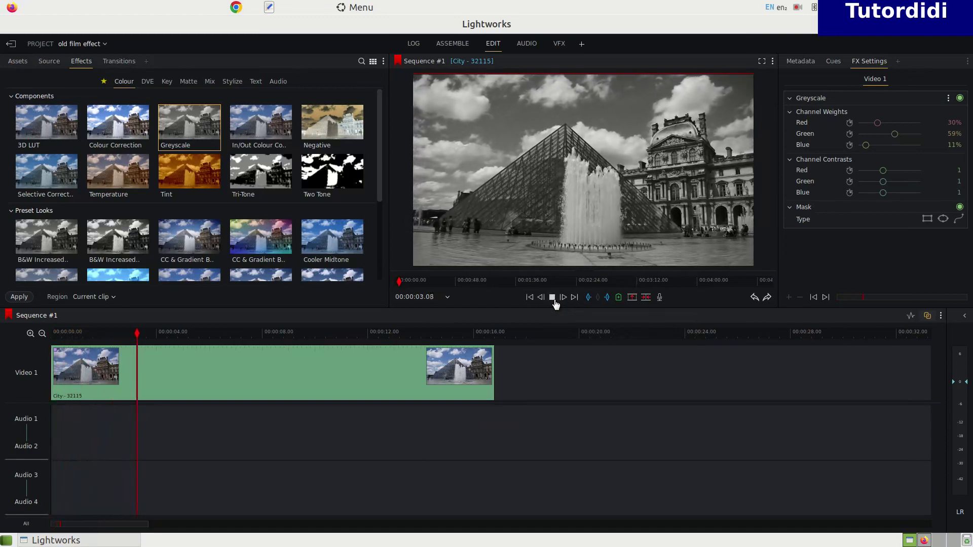
{"action": "left_click", "coordinate": [552, 297]}
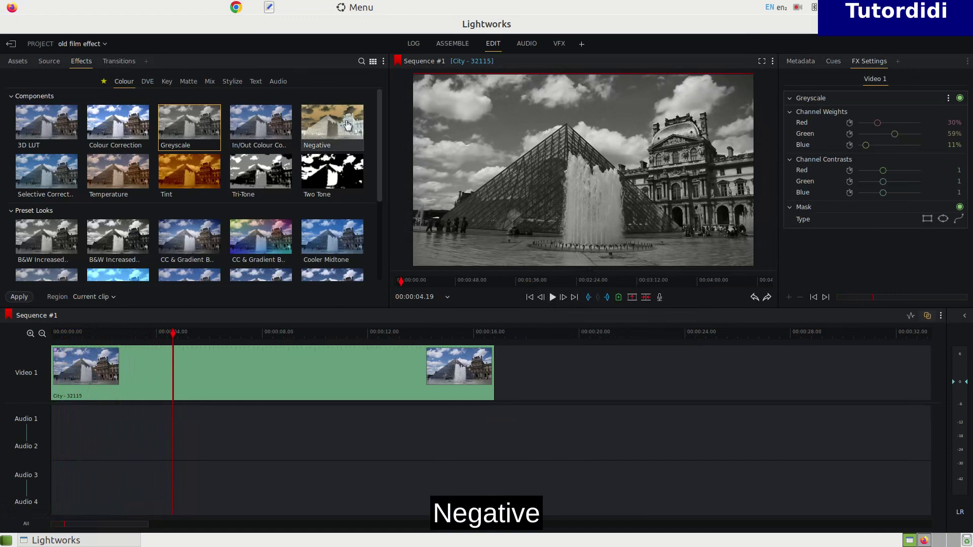
{"action": "key", "text": "ctrl+z"}
Try the Negative colour effect on the timeline clip with a short playback, and undo it.
{"action": "left_click_drag", "start_coordinate": [339, 127], "coordinate": [99, 375]}
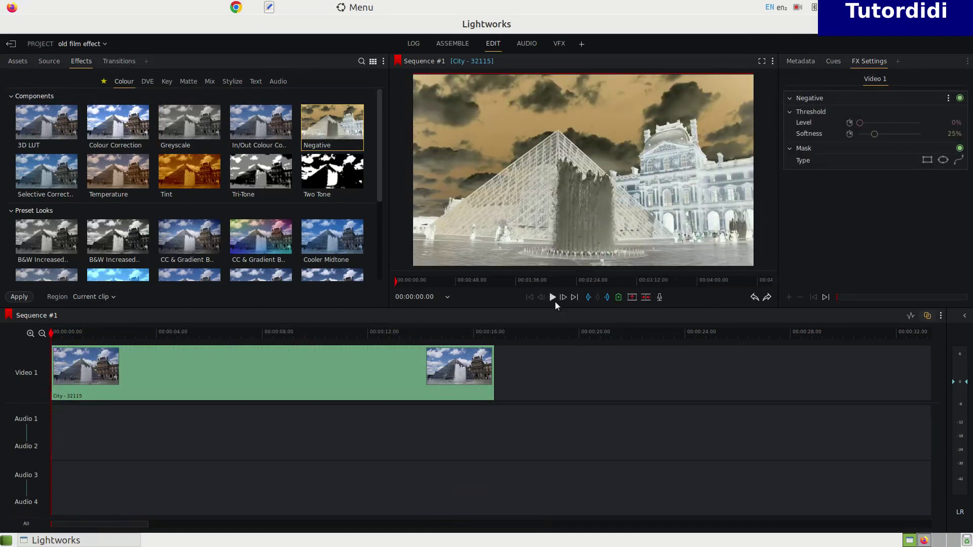
{"action": "left_click", "coordinate": [553, 298]}
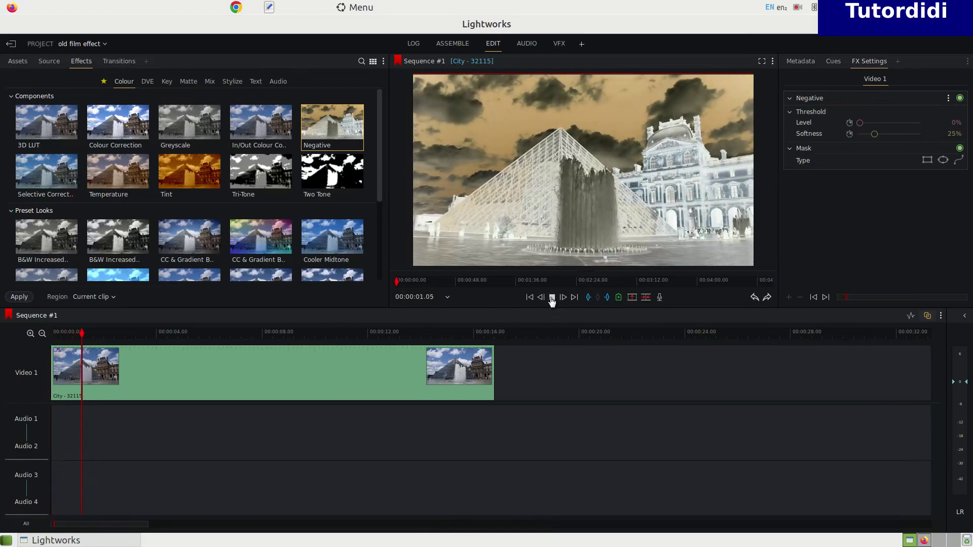
{"action": "left_click", "coordinate": [552, 297]}
{"action": "key", "text": "ctrl+z"}
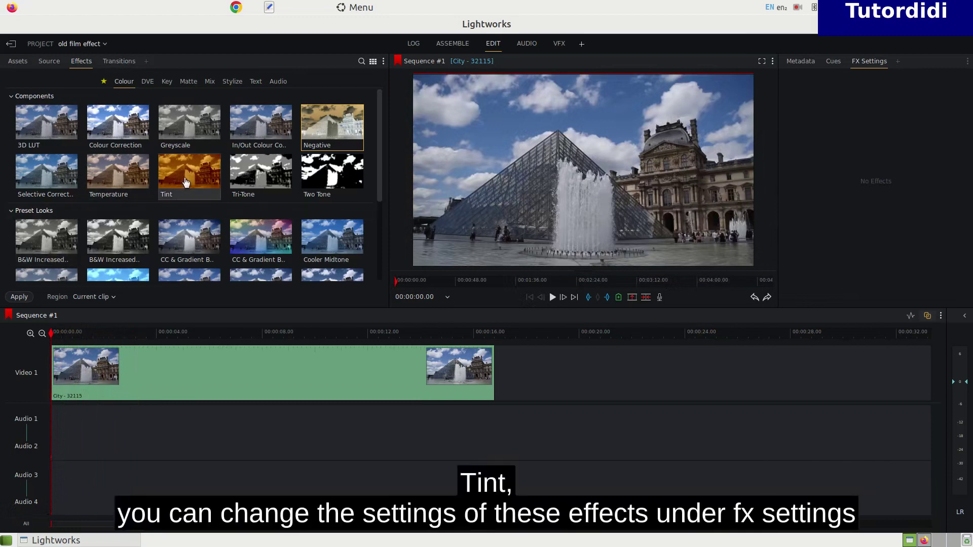
Apply the Tint colour effect to the timeline clip and play a short part of it.
{"action": "left_click_drag", "start_coordinate": [186, 183], "coordinate": [129, 359]}
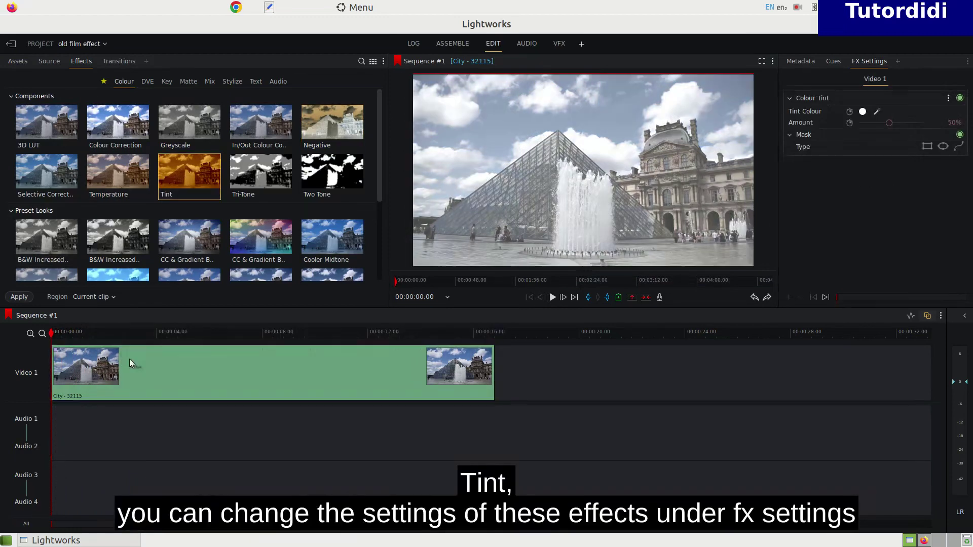
{"action": "left_click", "coordinate": [553, 298]}
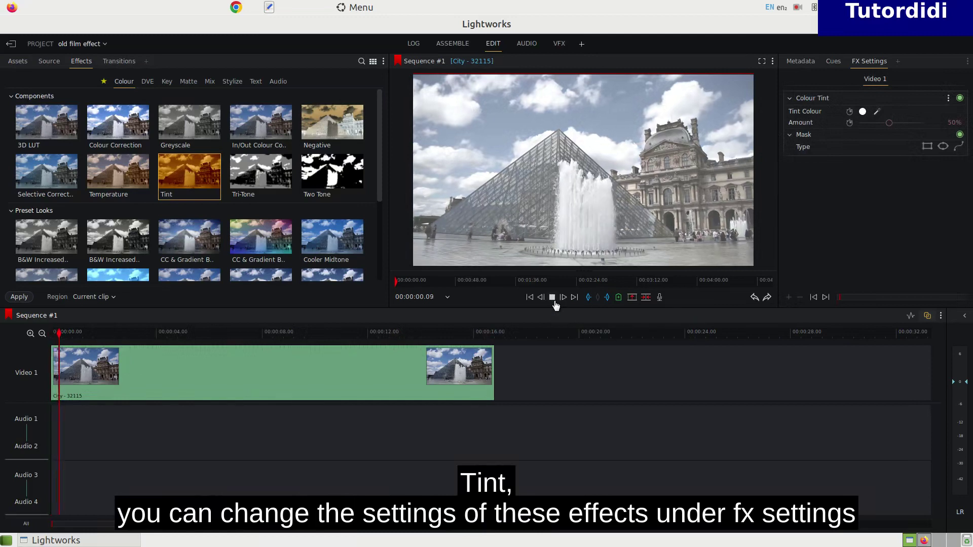
{"action": "key", "text": "space"}
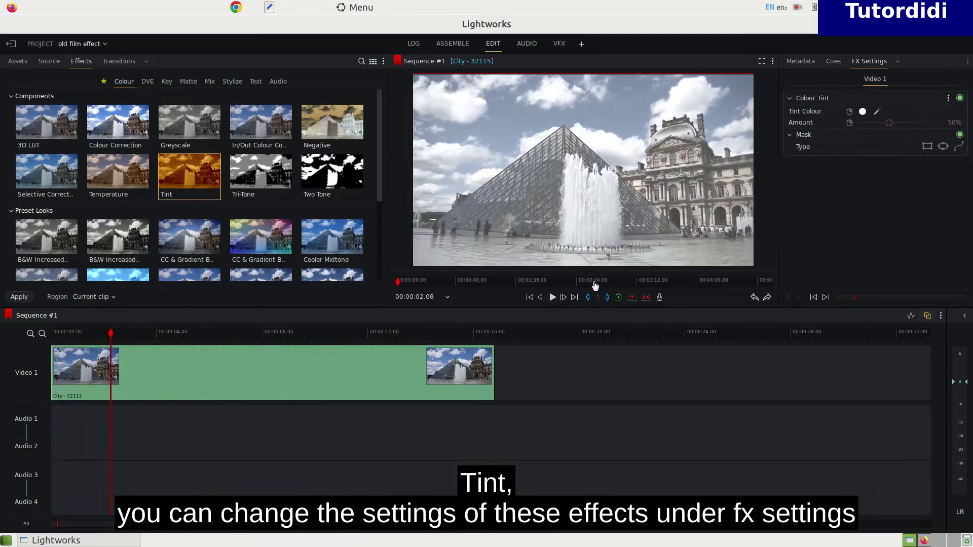
Try a green tint colour of RGB 100, 150, 110 in playback, and undo the colour change.
{"action": "left_click", "coordinate": [863, 112]}
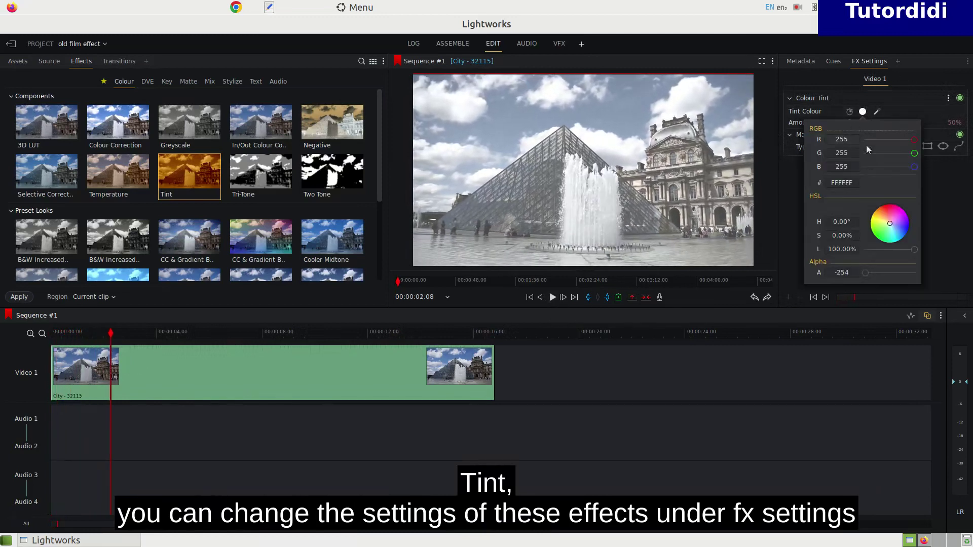
{"action": "left_click_drag", "start_coordinate": [913, 139], "coordinate": [889, 168]}
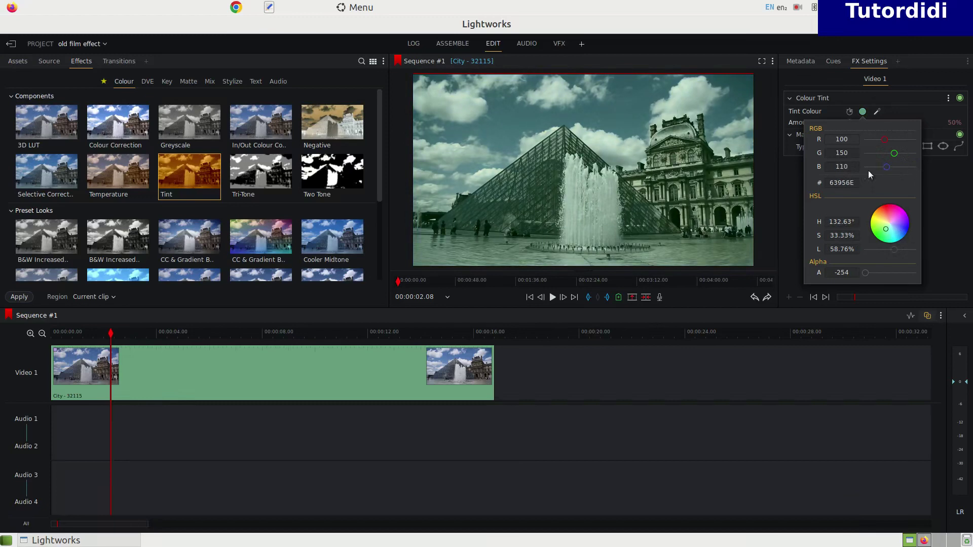
{"action": "left_click", "coordinate": [553, 297]}
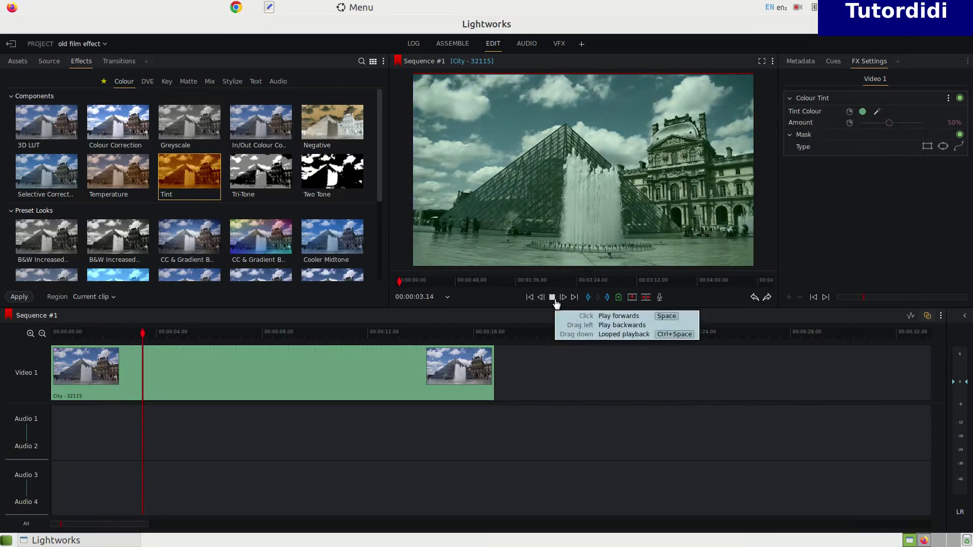
{"action": "left_click", "coordinate": [552, 297]}
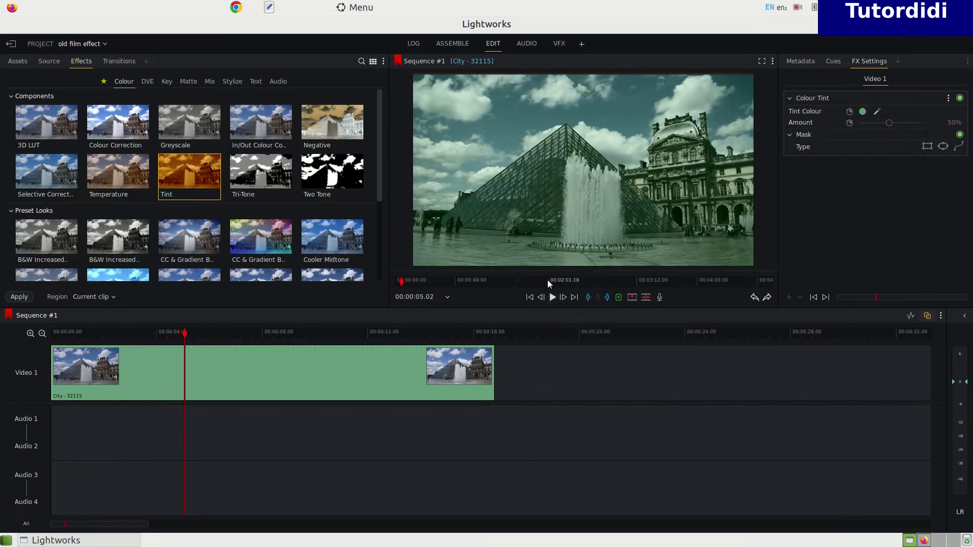
{"action": "key", "text": "ctrl+z"}
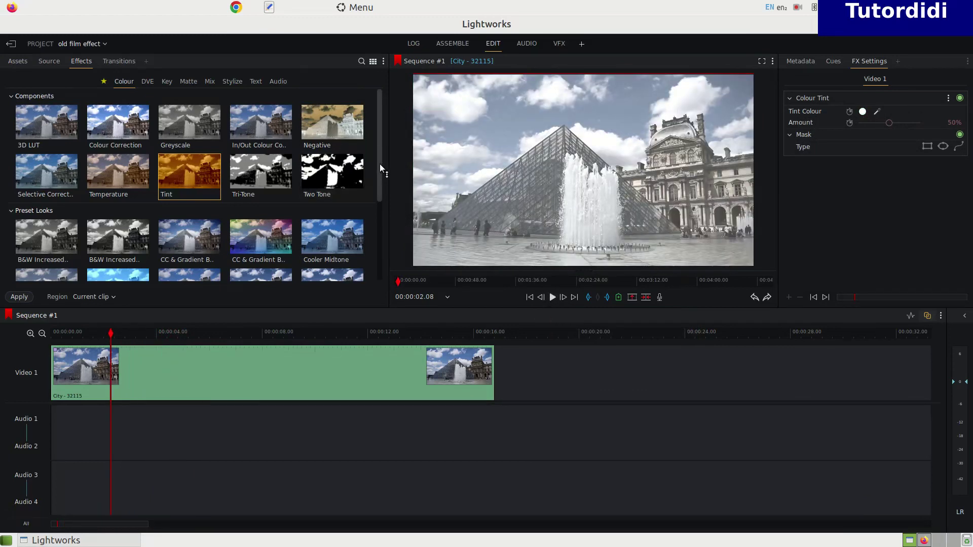
Try the first B&W Increased preset look on the timeline clip and play it back.
{"action": "mouse_move", "coordinate": [379, 164]}
{"action": "left_mouse_down"}
{"action": "mouse_move", "coordinate": [380, 250]}
{"action": "mouse_move", "coordinate": [384, 147]}
{"action": "mouse_move", "coordinate": [379, 168]}
{"action": "left_mouse_up"}
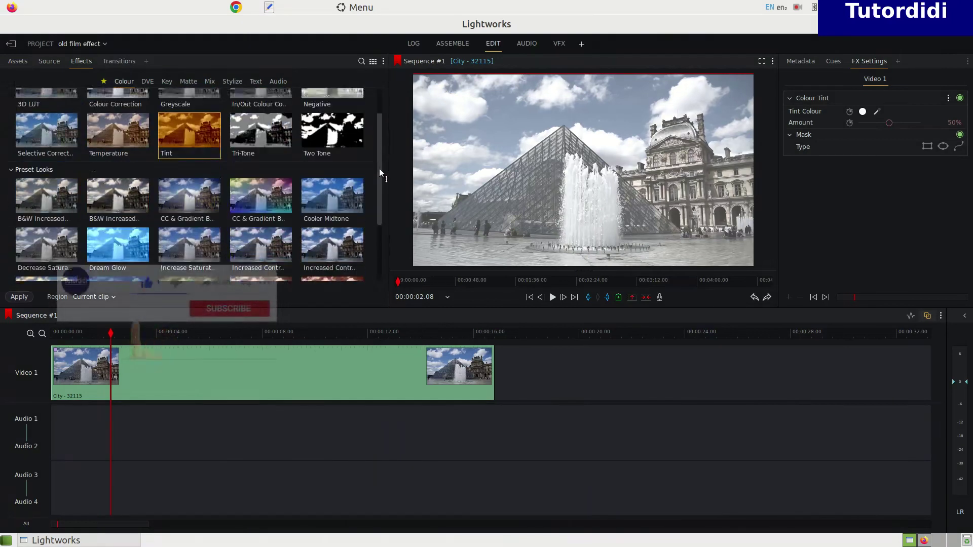
{"action": "left_click", "coordinate": [48, 192]}
{"action": "double_click", "coordinate": [48, 192]}
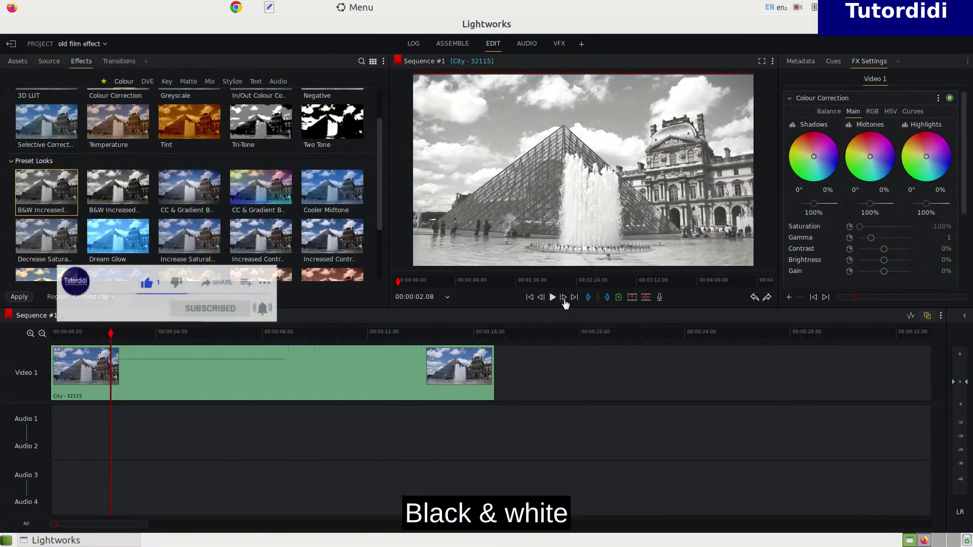
{"action": "left_click_drag", "start_coordinate": [69, 213], "coordinate": [161, 368]}
{"action": "left_click", "coordinate": [552, 298]}
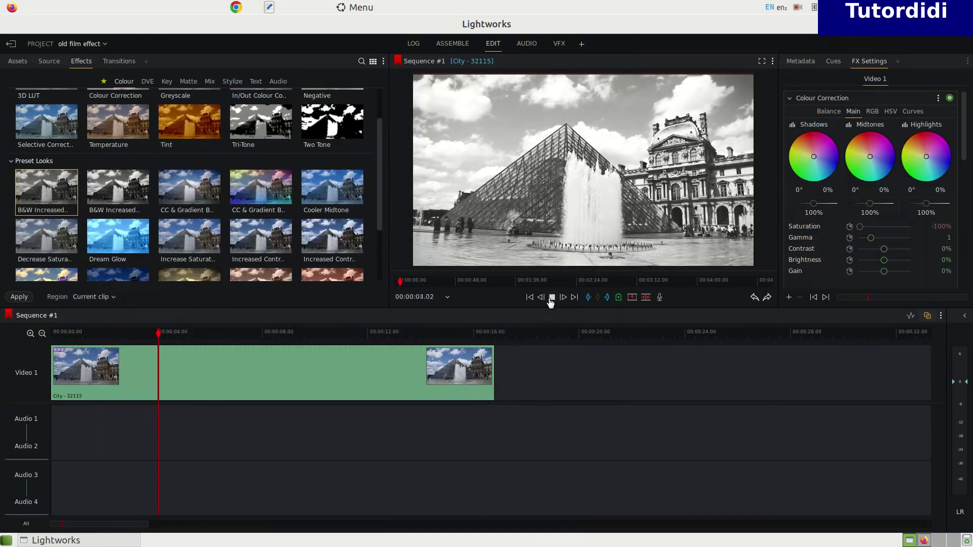
{"action": "left_click", "coordinate": [552, 297]}
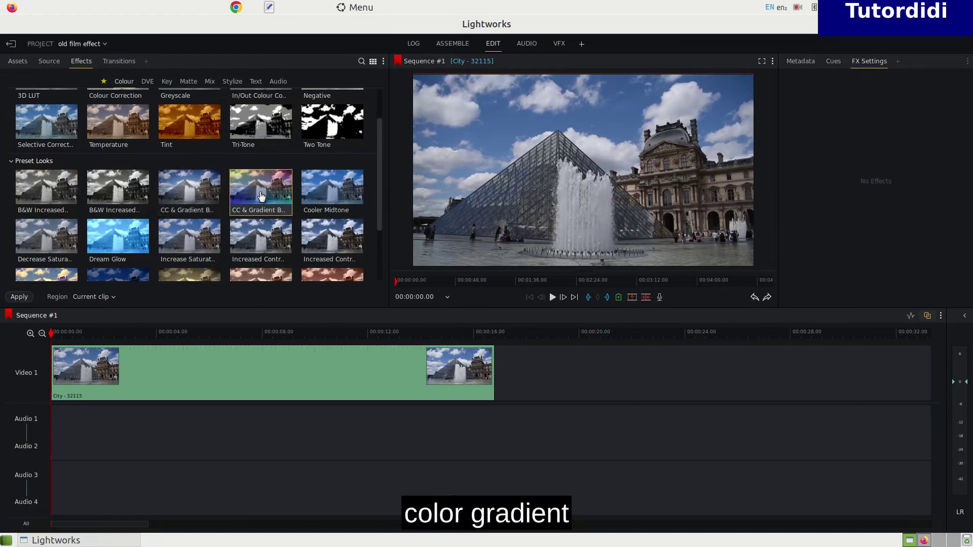
Try the multicoloured CC & Gradient preset look and the Dream Glow look on the clip, playing back each.
{"action": "double_click", "coordinate": [262, 196]}
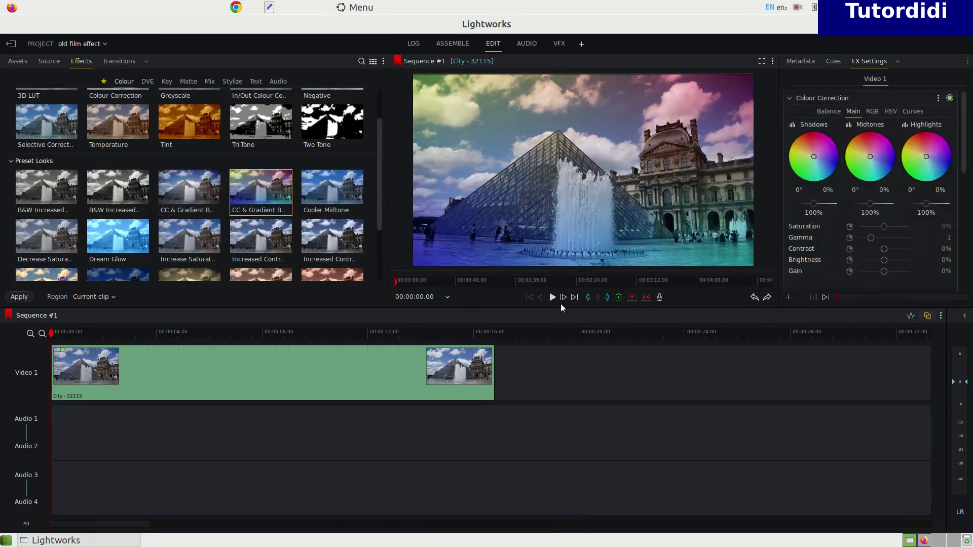
{"action": "left_click", "coordinate": [554, 300]}
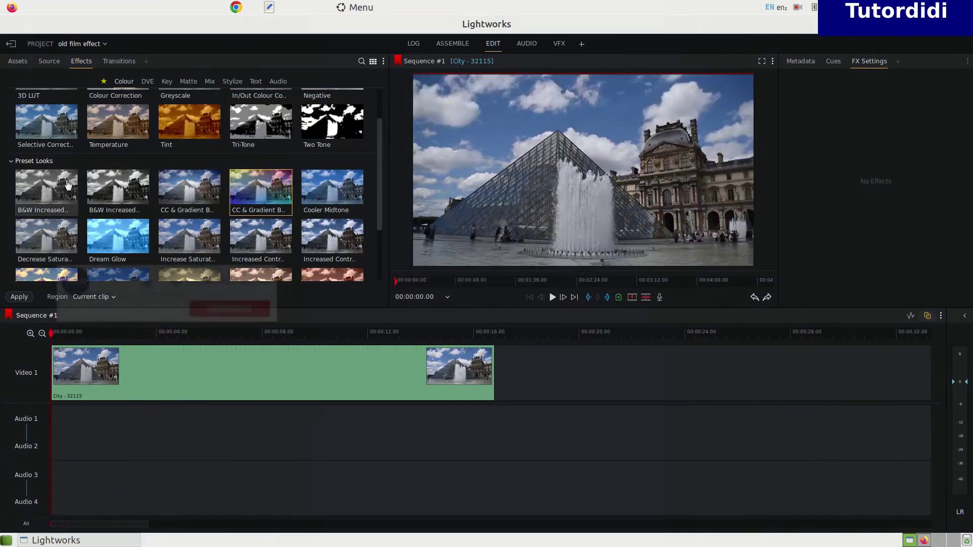
{"action": "double_click", "coordinate": [102, 237]}
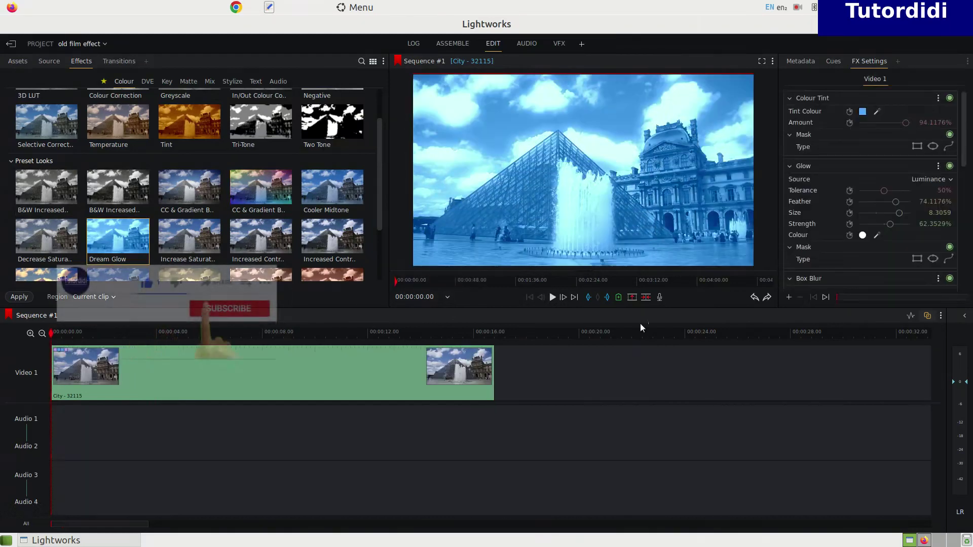
{"action": "left_click", "coordinate": [553, 303]}
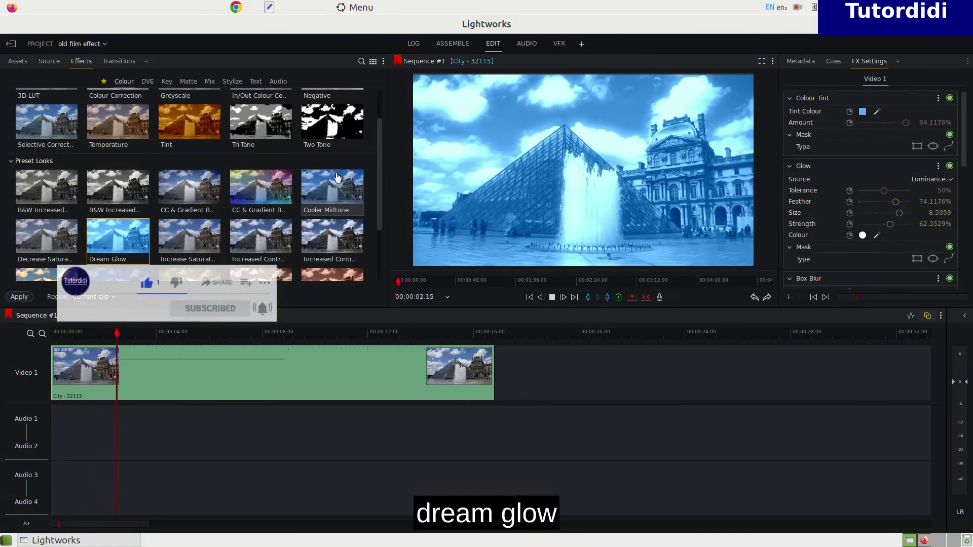
Try the Old Time Movie preset look on the timeline clip with playback, and undo it.
{"action": "left_click_drag", "start_coordinate": [378, 156], "coordinate": [383, 278]}
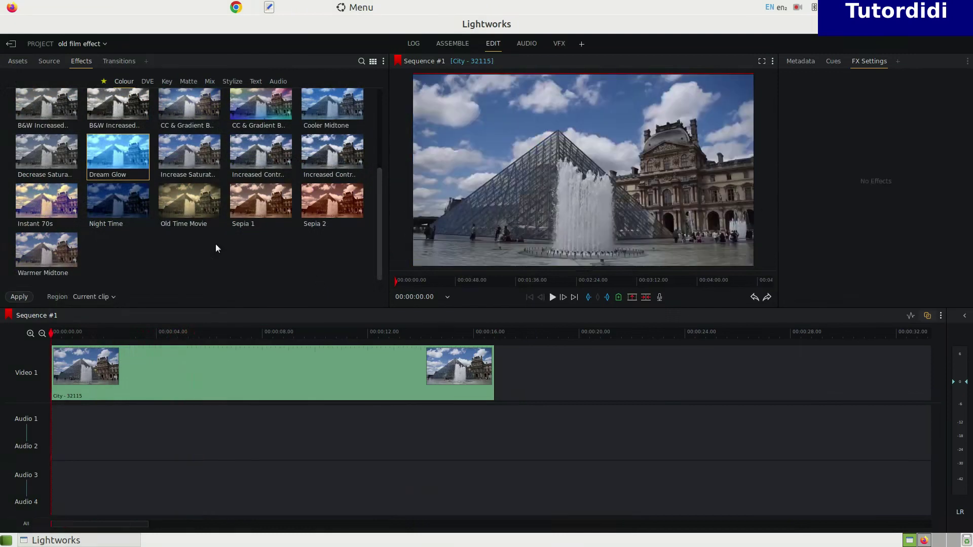
{"action": "left_click_drag", "start_coordinate": [198, 204], "coordinate": [116, 372]}
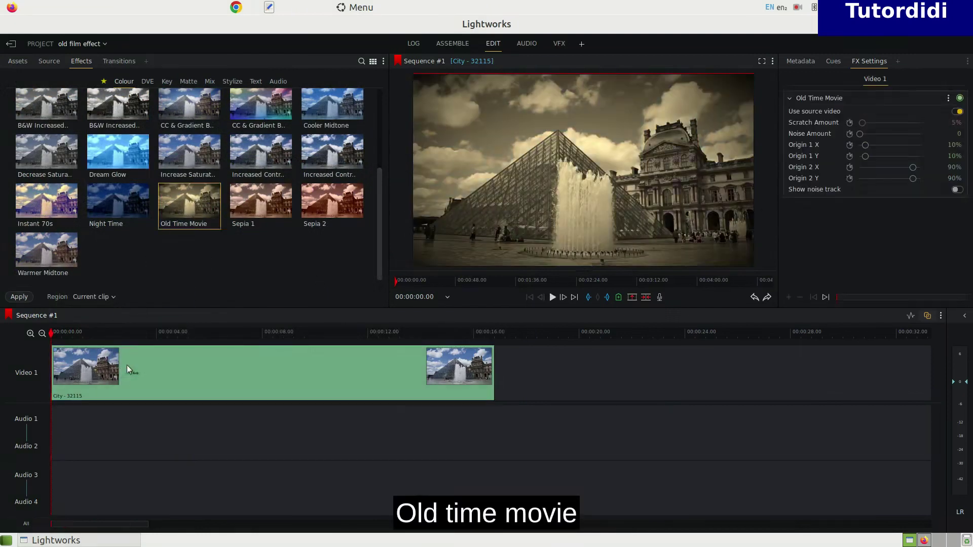
{"action": "left_click", "coordinate": [553, 297]}
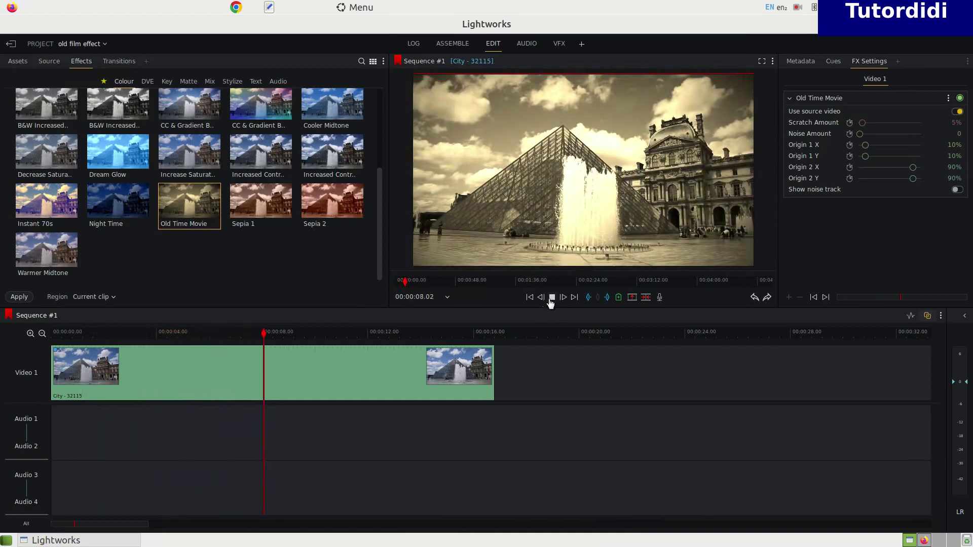
{"action": "key", "text": "ctrl+z"}
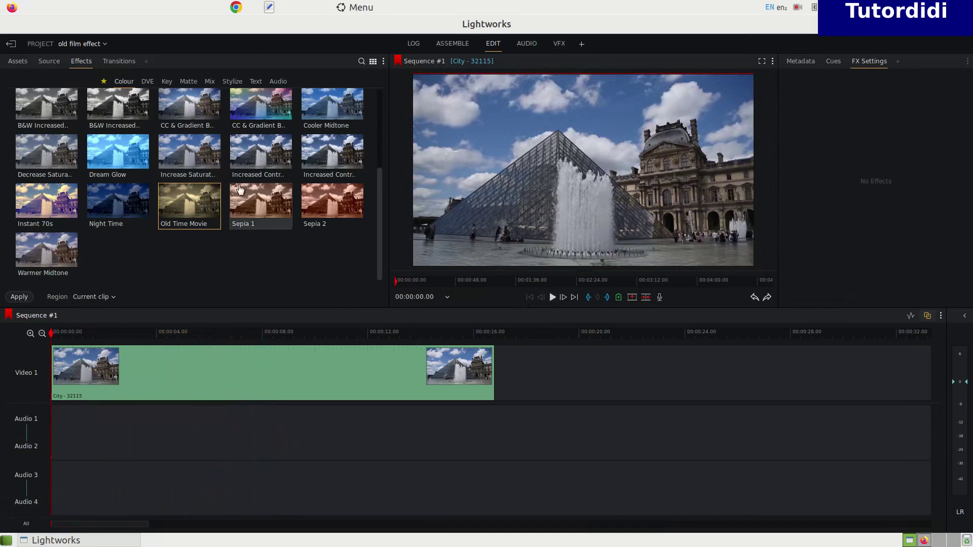
Try the Sepia 1 preset look on the timeline clip and play it back.
{"action": "left_click_drag", "start_coordinate": [257, 202], "coordinate": [205, 388]}
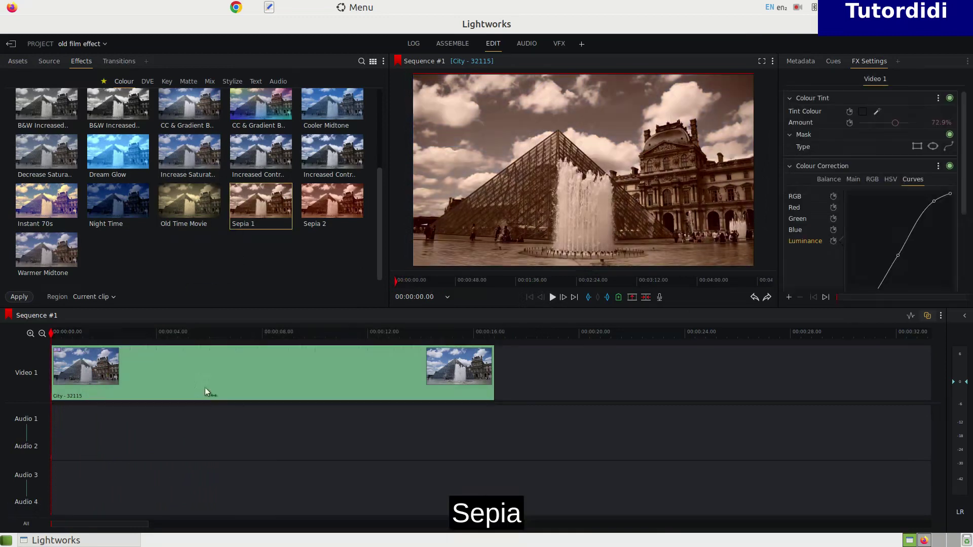
{"action": "left_click", "coordinate": [553, 298]}
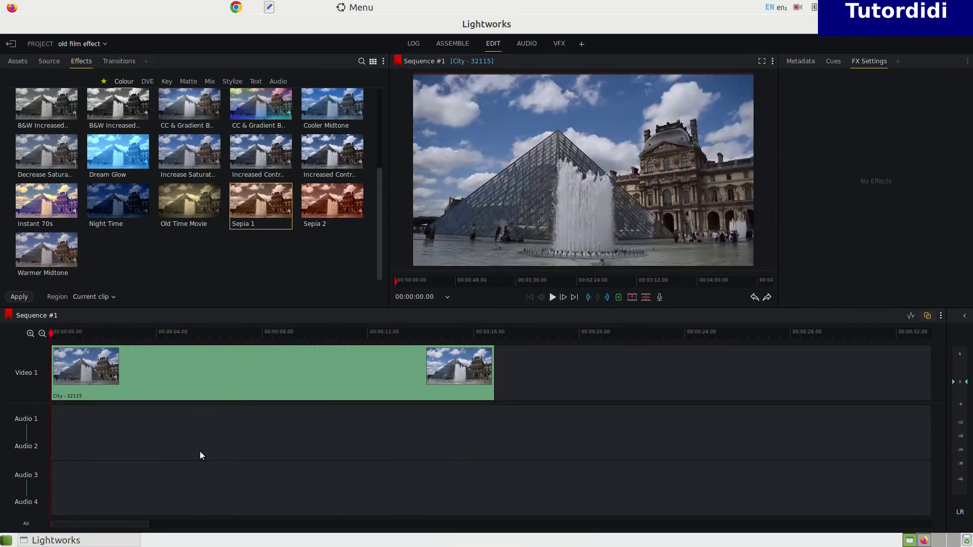
Split the timeline clip into eight consecutive segments, undoing the extra last cut.
{"action": "left_click_drag", "start_coordinate": [54, 335], "coordinate": [35, 343]}
{"action": "key", "text": "c"}
{"action": "key", "text": "c"}
{"action": "key", "text": "c"}
{"action": "key", "text": "c"}
{"action": "key", "text": "c"}
{"action": "key", "text": "c"}
{"action": "key", "text": "c"}
{"action": "key", "text": "c"}
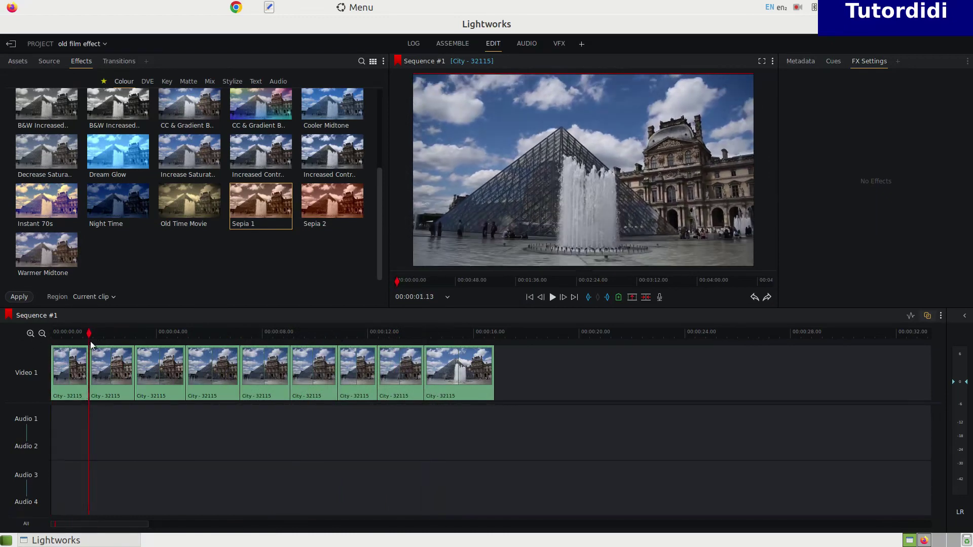
{"action": "key", "text": "ctrl+z"}
{"action": "left_click", "coordinate": [86, 350]}
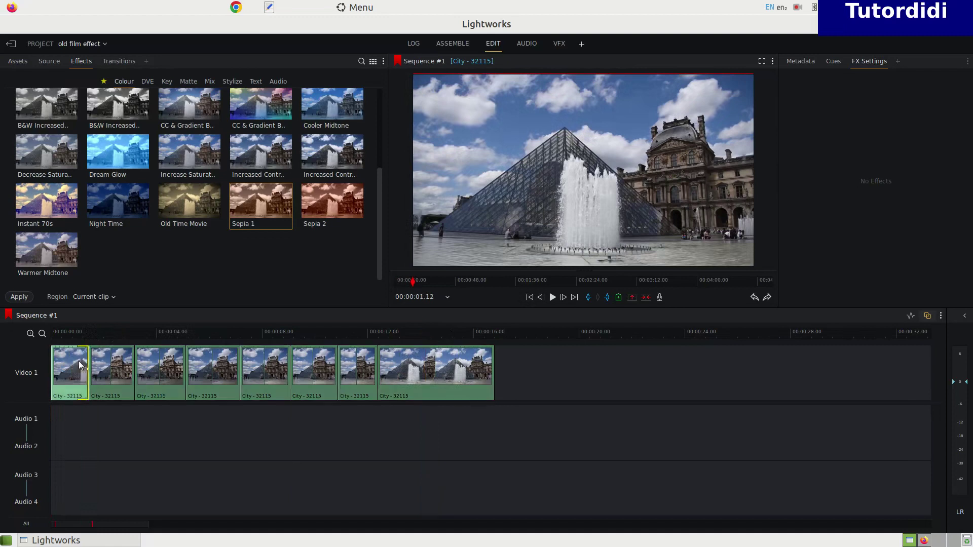
Apply the Greyscale effect to the first segment and the Tint effect to the second segment.
{"action": "left_click_drag", "start_coordinate": [89, 334], "coordinate": [27, 339]}
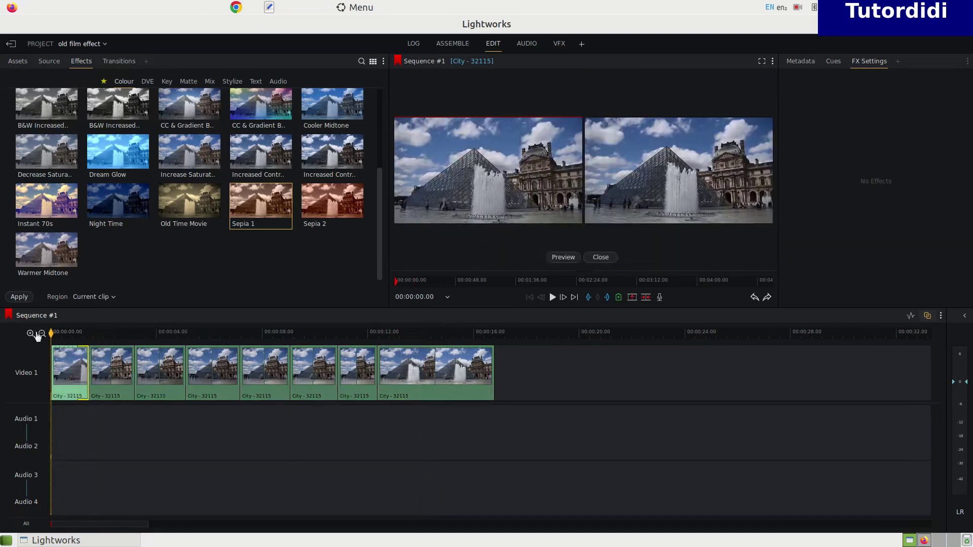
{"action": "left_click_drag", "start_coordinate": [379, 200], "coordinate": [375, 108]}
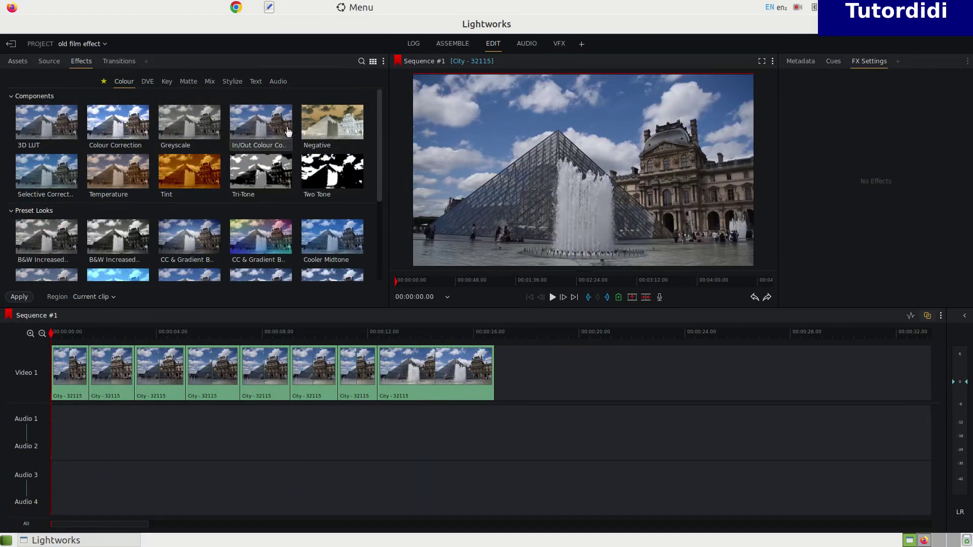
{"action": "left_click_drag", "start_coordinate": [185, 127], "coordinate": [115, 339]}
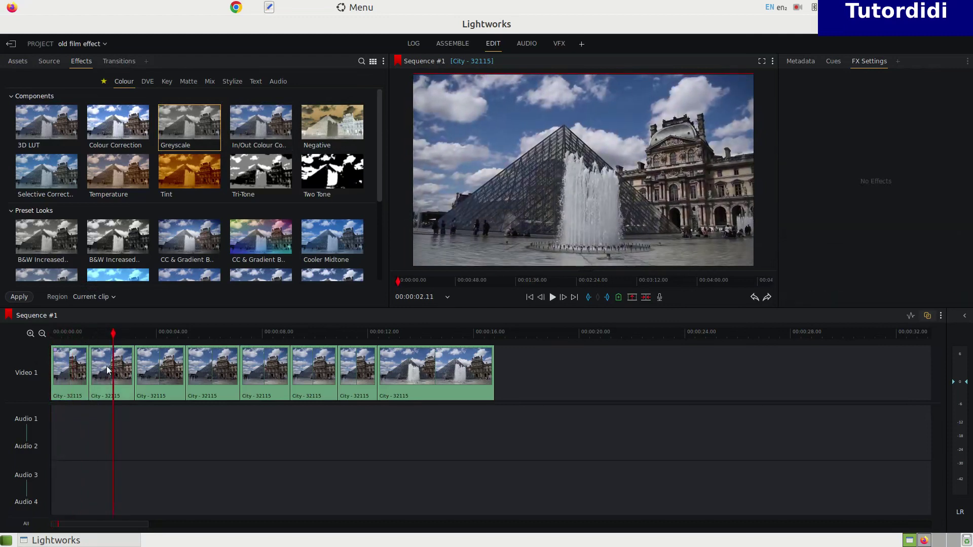
{"action": "left_click_drag", "start_coordinate": [195, 179], "coordinate": [148, 327]}
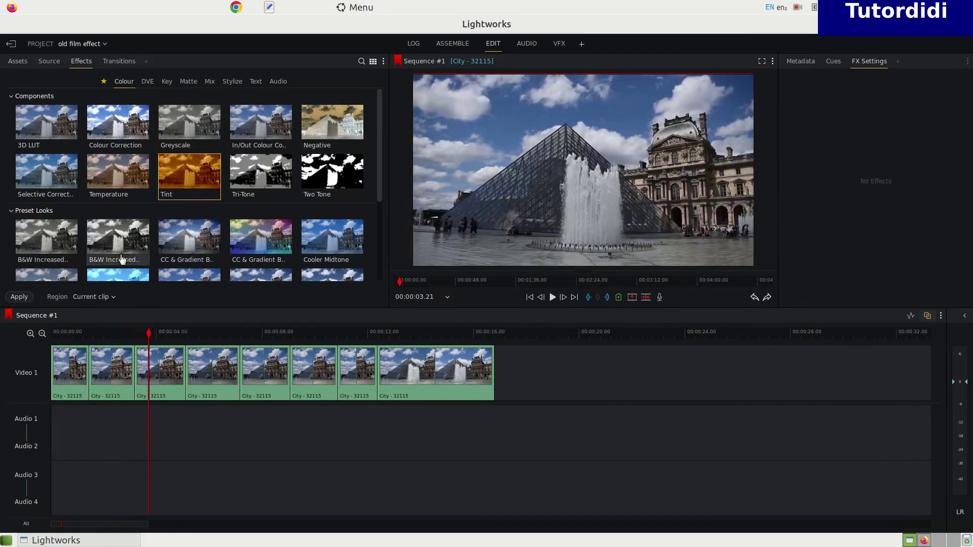
Apply the second B&W Increased look to the third segment and the multicoloured CC & Gradient look to the fourth.
{"action": "left_click_drag", "start_coordinate": [108, 239], "coordinate": [147, 364]}
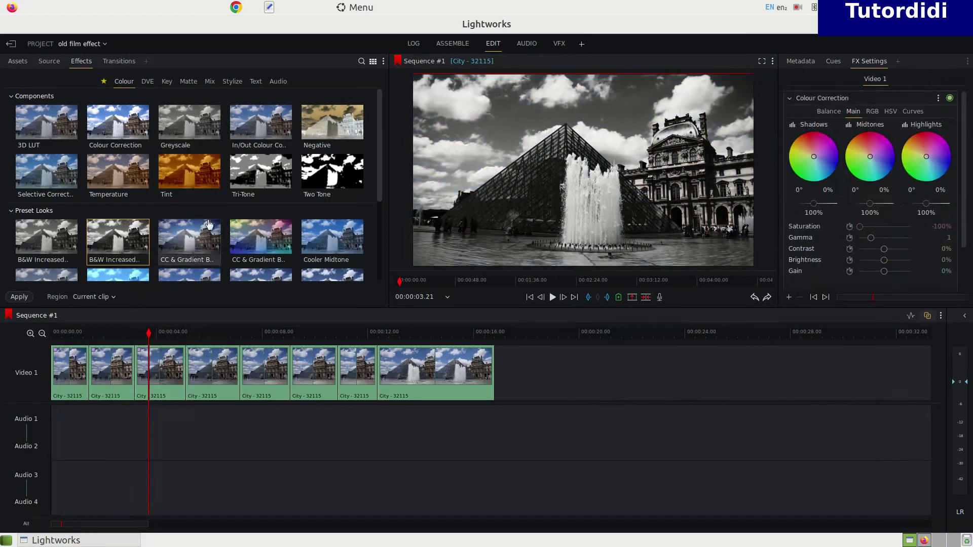
{"action": "scroll", "coordinate": [232, 215], "scroll_direction": "down", "scroll_amount": 1}
{"action": "left_click_drag", "start_coordinate": [232, 215], "coordinate": [211, 361]}
Apply the Dream Glow look to the fifth segment and the first Increased Contrast look to the sixth.
{"action": "left_click_drag", "start_coordinate": [377, 194], "coordinate": [375, 235]}
{"action": "scroll", "coordinate": [373, 239], "scroll_direction": "down", "scroll_amount": 1}
{"action": "left_click_drag", "start_coordinate": [118, 203], "coordinate": [254, 363]}
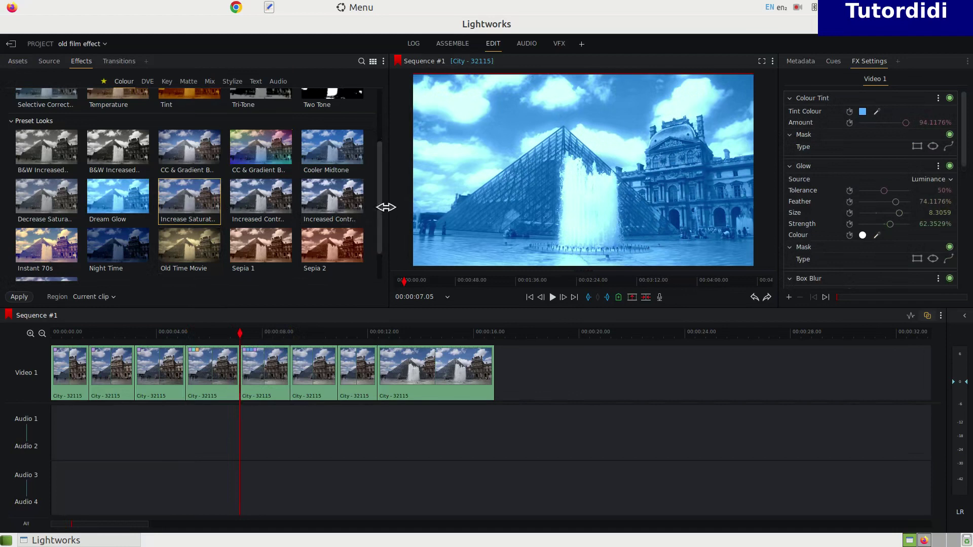
{"action": "scroll", "coordinate": [379, 210], "scroll_direction": "down", "scroll_amount": 3}
{"action": "left_click_drag", "start_coordinate": [260, 155], "coordinate": [302, 370]}
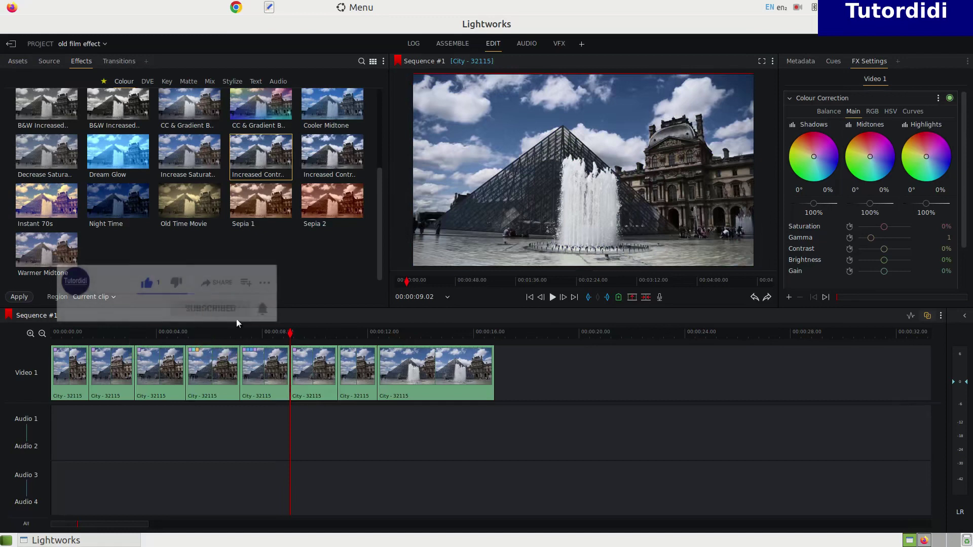
Apply the Sepia 1 look to the seventh segment and the Sepia 2 look to the eighth.
{"action": "left_click_drag", "start_coordinate": [296, 335], "coordinate": [340, 342]}
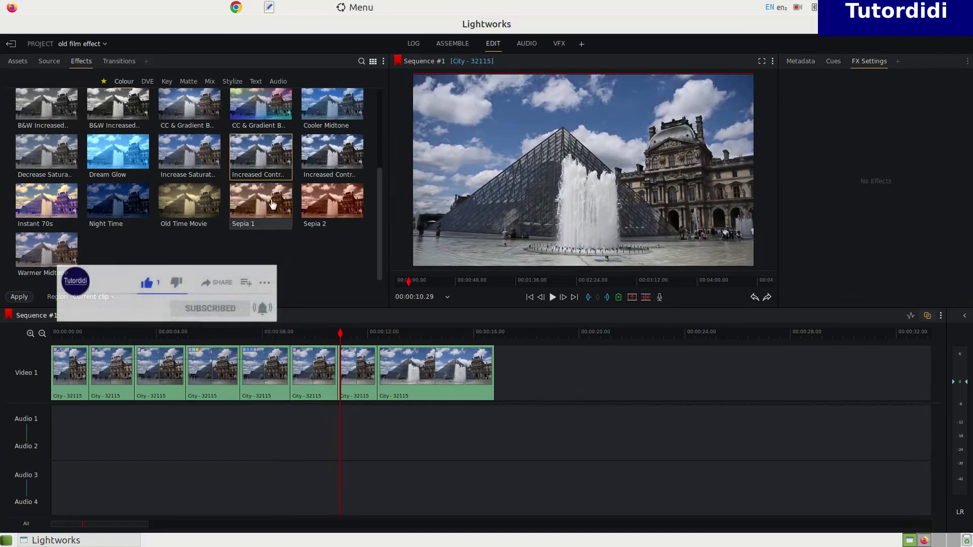
{"action": "left_click_drag", "start_coordinate": [358, 366], "coordinate": [357, 366]}
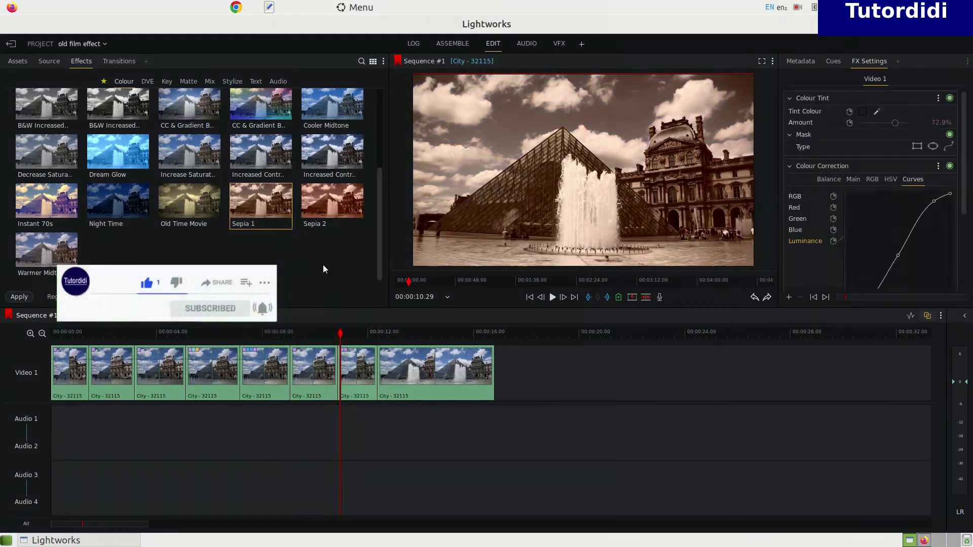
{"action": "left_click_drag", "start_coordinate": [332, 205], "coordinate": [401, 353]}
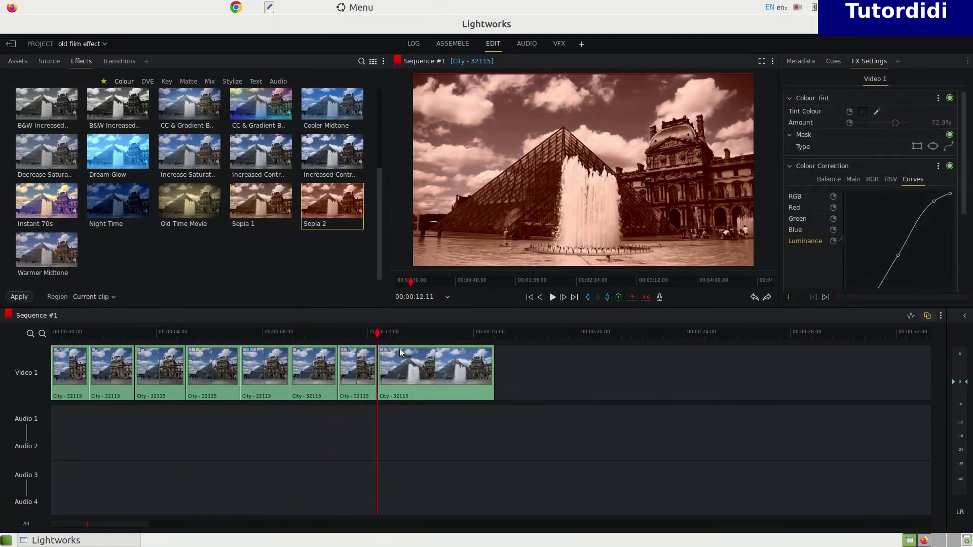
Split the last segment at 00:00:14.10 and apply the Old Time Movie look to its second part.
{"action": "left_click", "coordinate": [443, 374]}
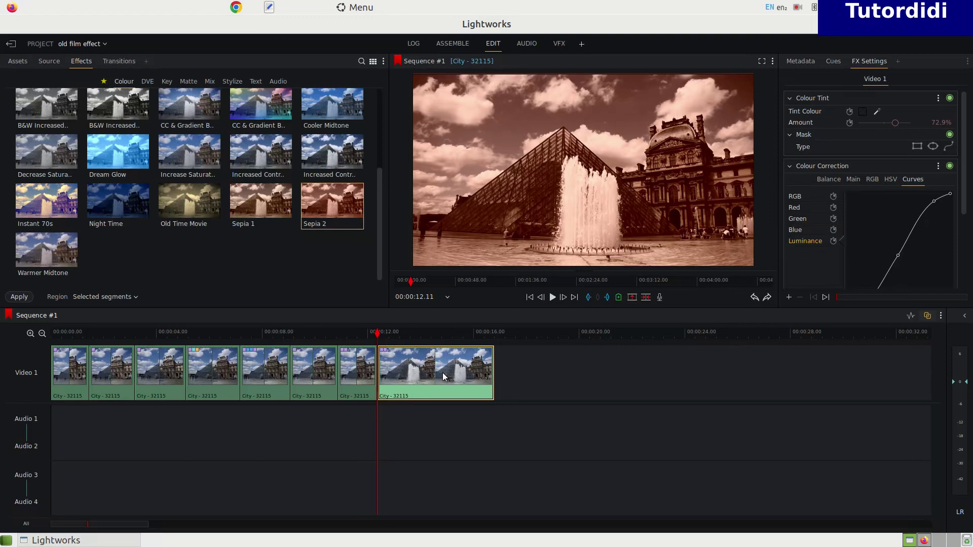
{"action": "left_click", "coordinate": [341, 339]}
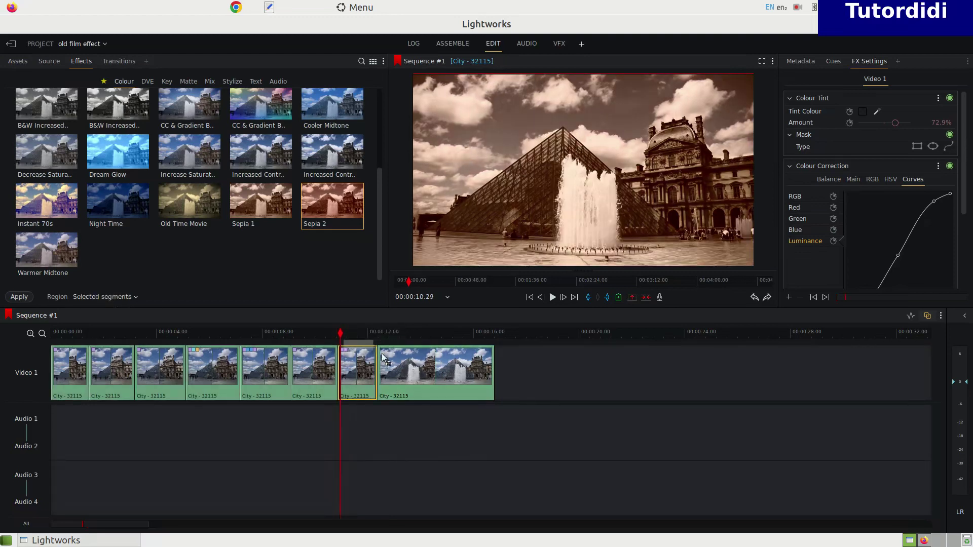
{"action": "left_click", "coordinate": [421, 359]}
{"action": "left_click_drag", "start_coordinate": [336, 332], "coordinate": [430, 356]}
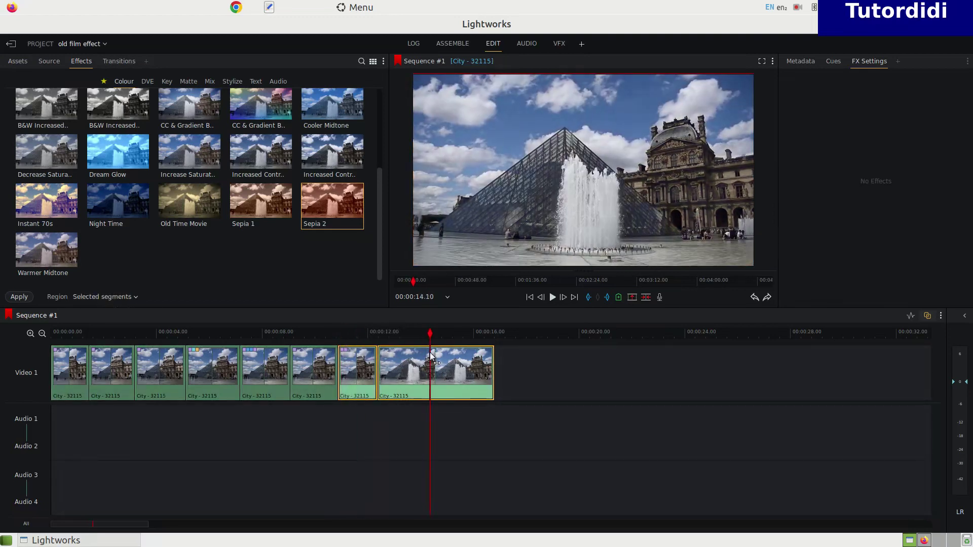
{"action": "left_click", "coordinate": [432, 375]}
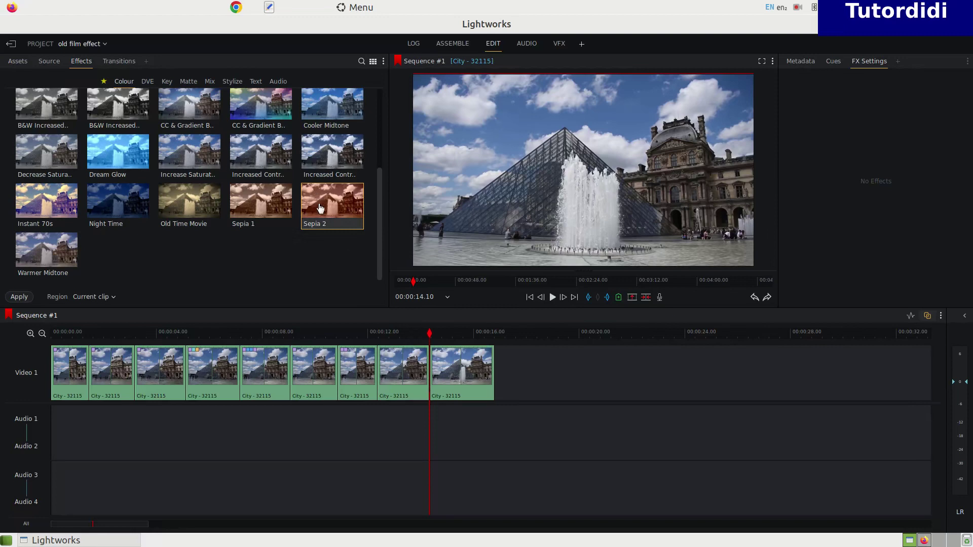
{"action": "left_click_drag", "start_coordinate": [369, 330], "coordinate": [395, 370]}
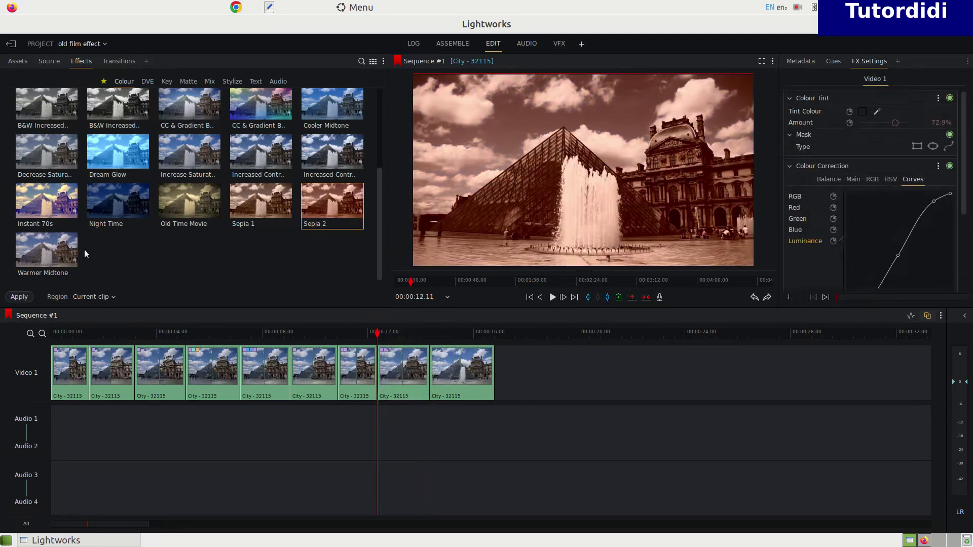
{"action": "left_click_drag", "start_coordinate": [189, 199], "coordinate": [452, 381]}
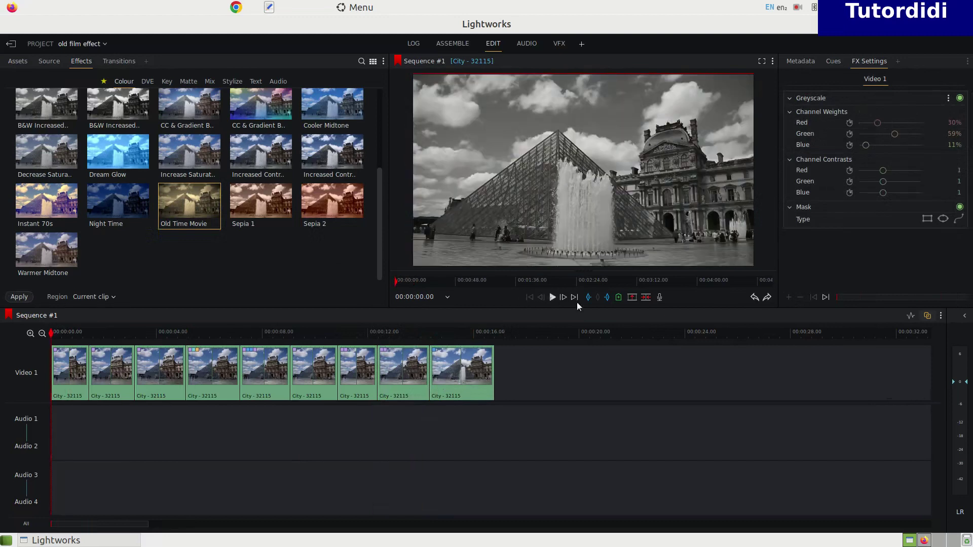
Play back the whole sequence from the start to review the effect on each segment.
{"action": "left_click", "coordinate": [557, 302]}
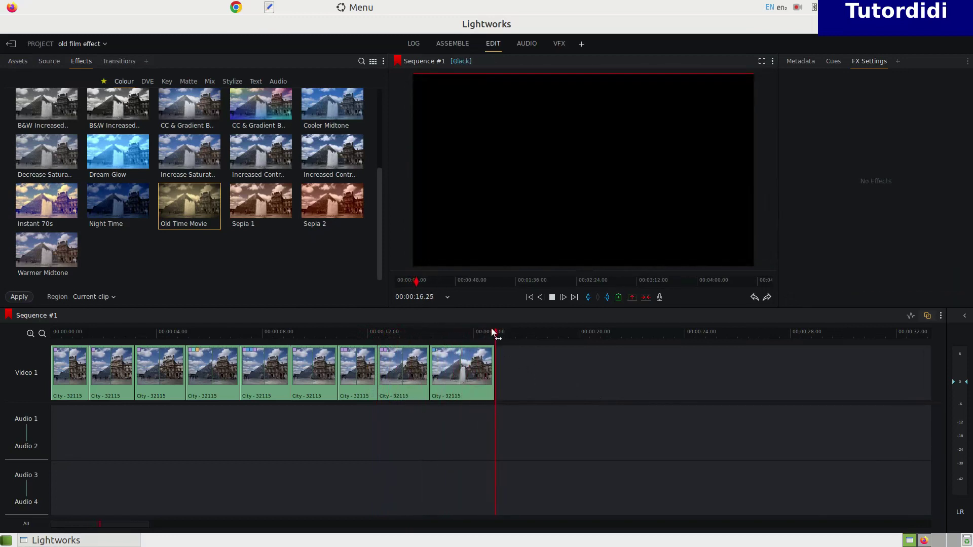
{"action": "key", "text": "Home"}
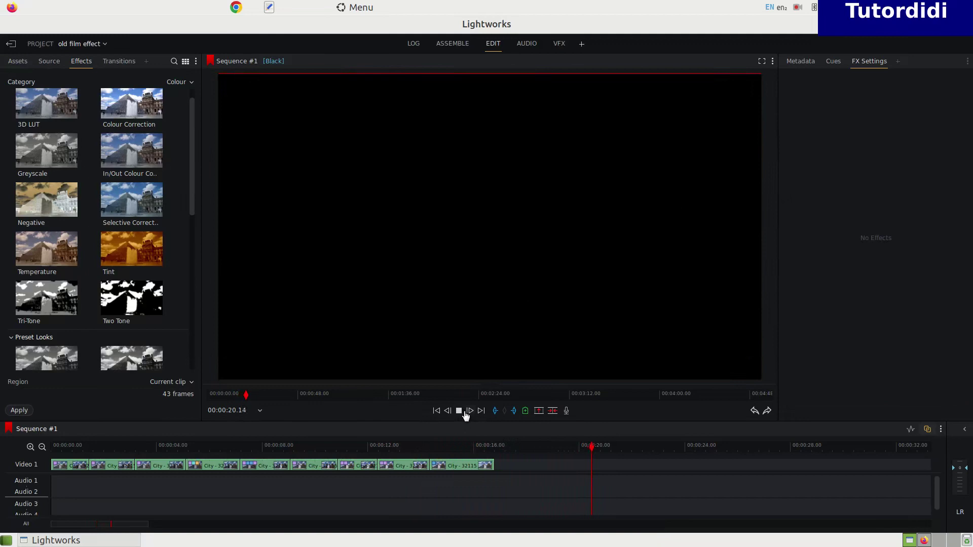
{"action": "left_click", "coordinate": [806, 5]}
{"action": "left_click", "coordinate": [832, 54]}
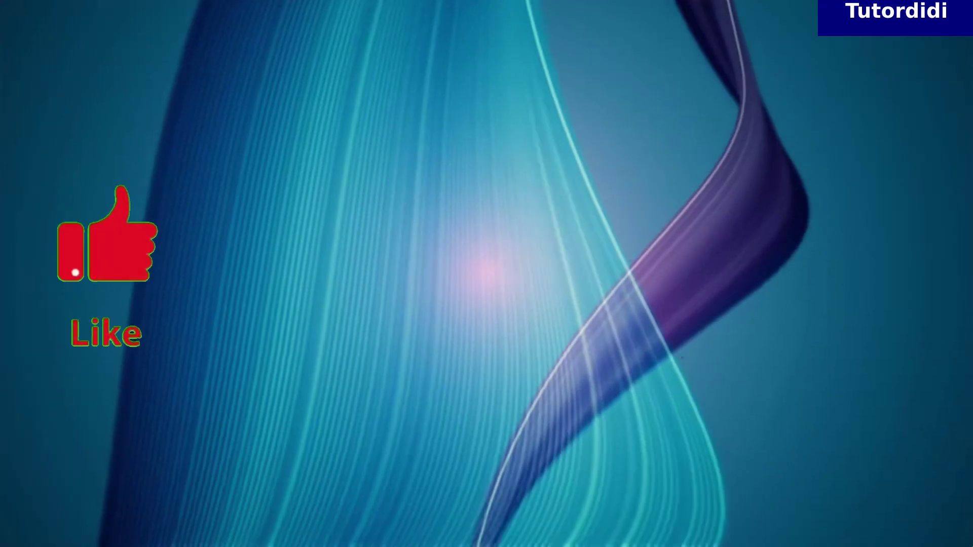